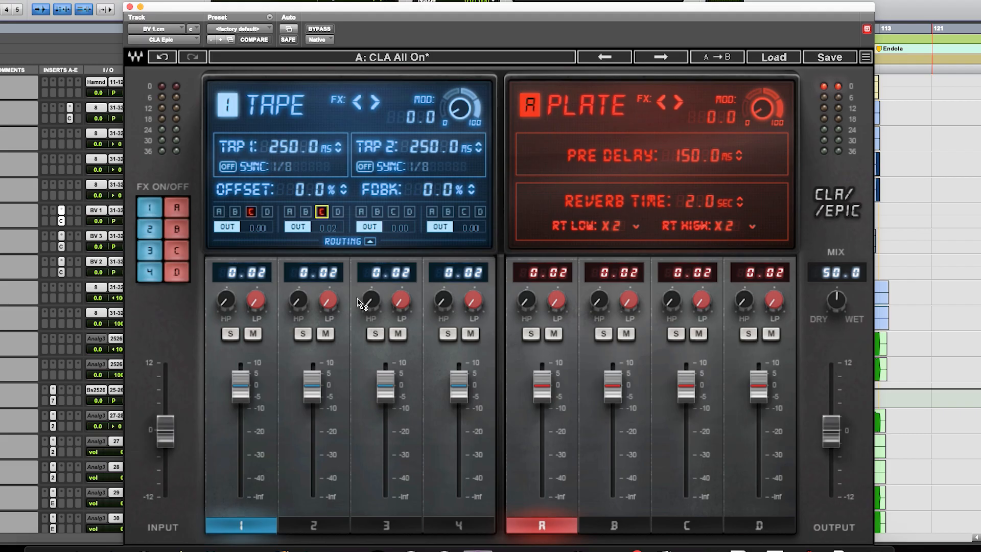
Step: Switch off delays 2 (Throw), 3 (Slap) and 4 (Crowd) and reverbs B (Room) and D (Space)
left_click(173, 231)
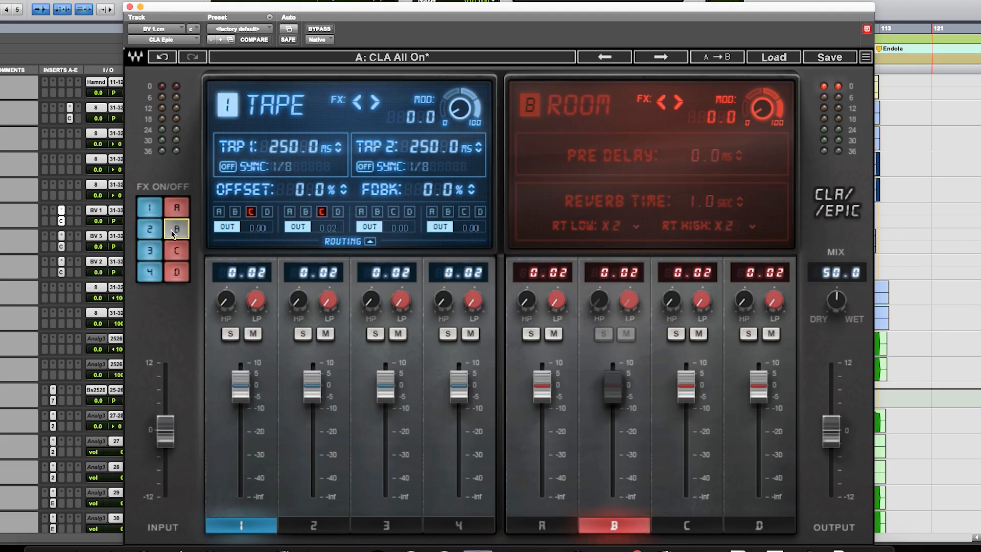
left_click(177, 272)
left_click(149, 270)
left_click(149, 250)
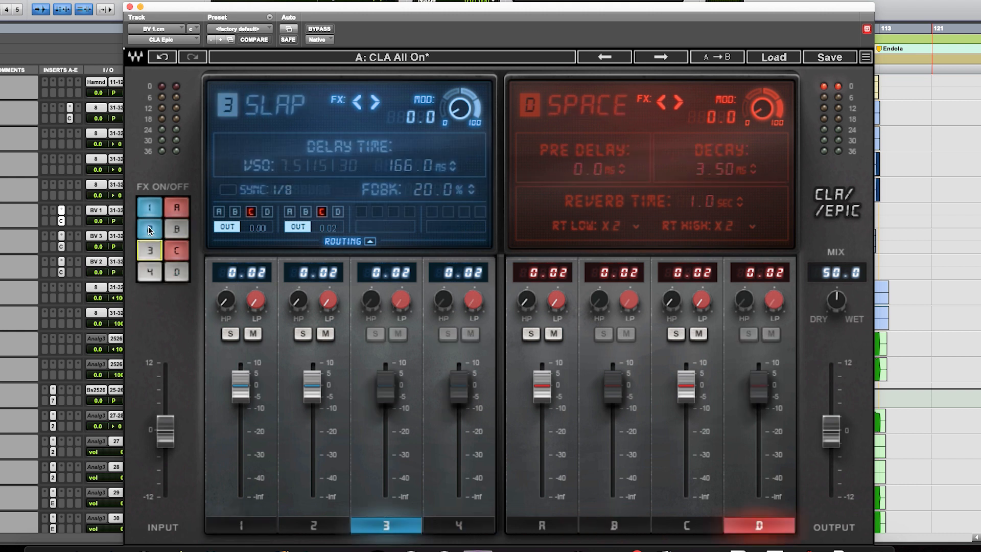
left_click(149, 228)
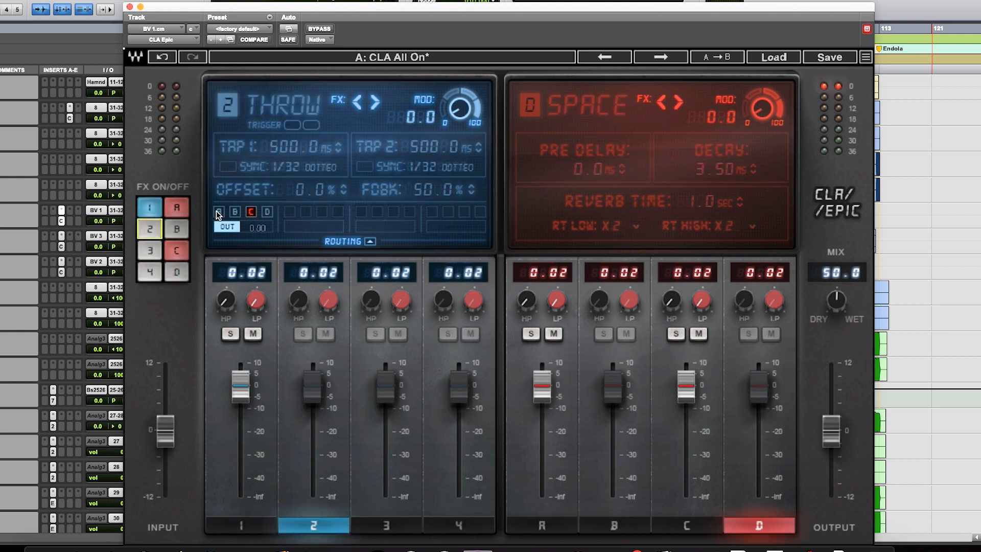
Step: Start playback and turn on tempo sync for both taps of the Tape delay, setting each to 1/4
left_click(243, 526)
key("space")
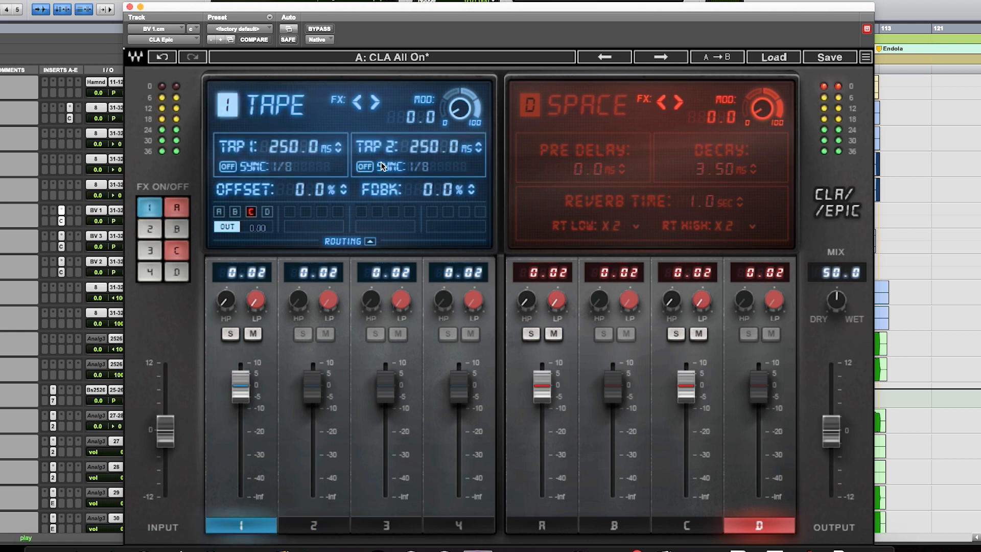
left_click(228, 167)
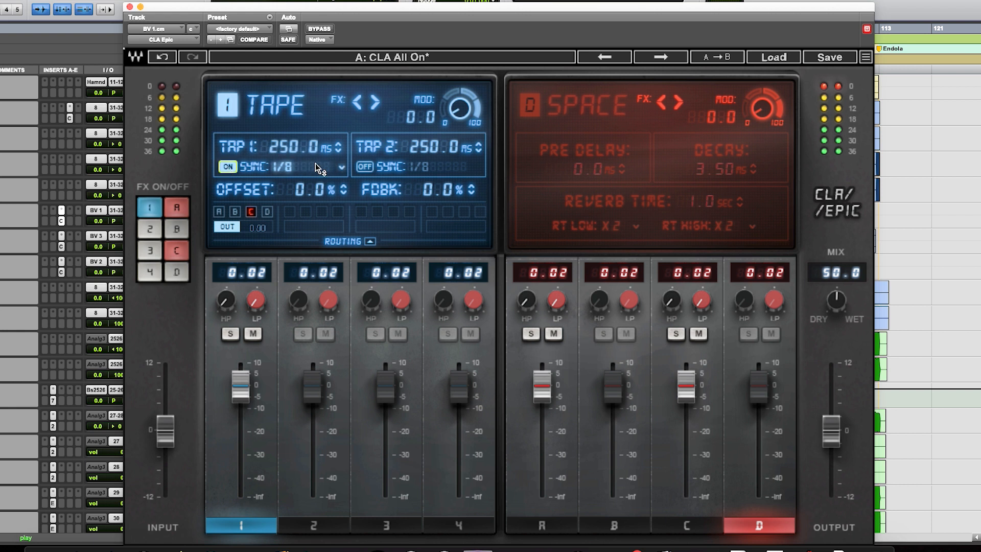
left_click(341, 167)
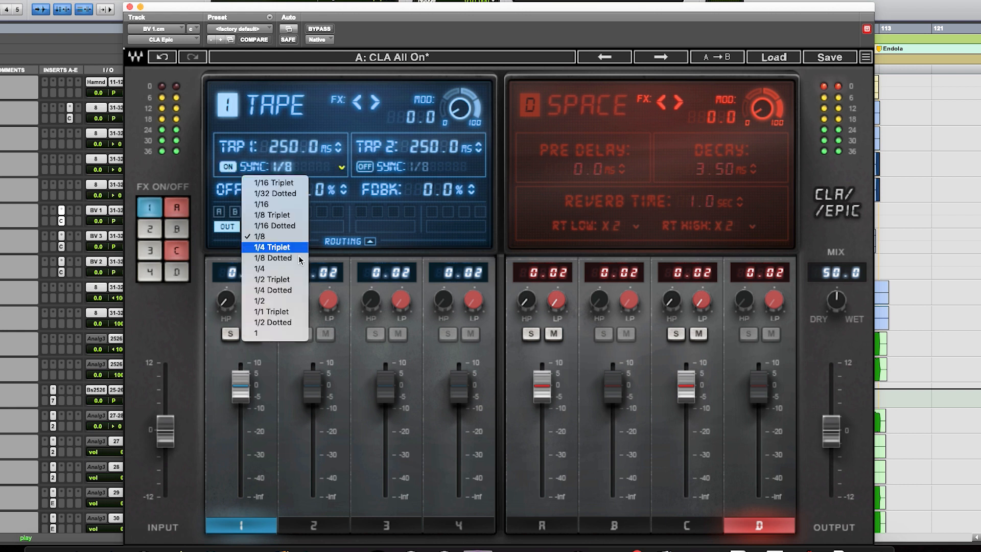
left_click(289, 269)
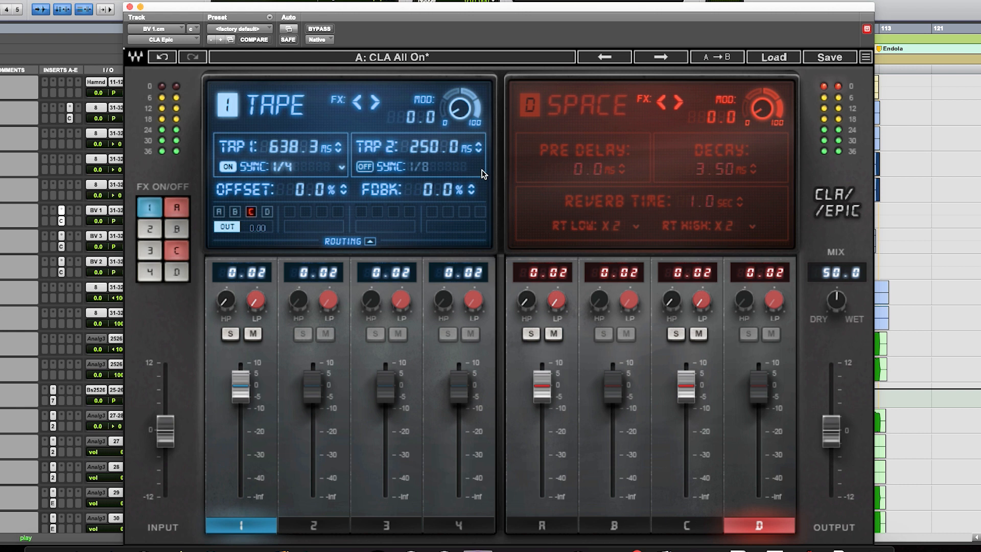
left_click(364, 167)
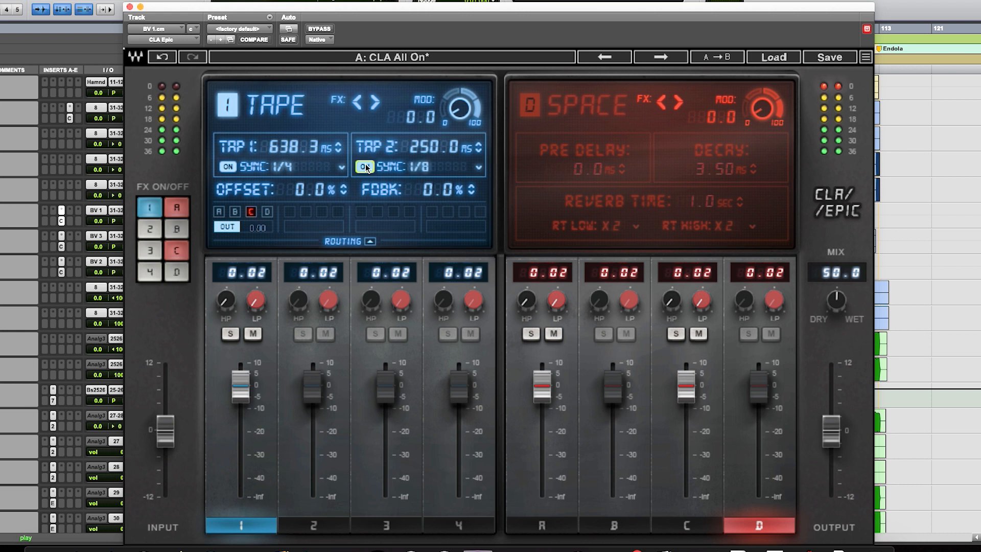
left_click(477, 169)
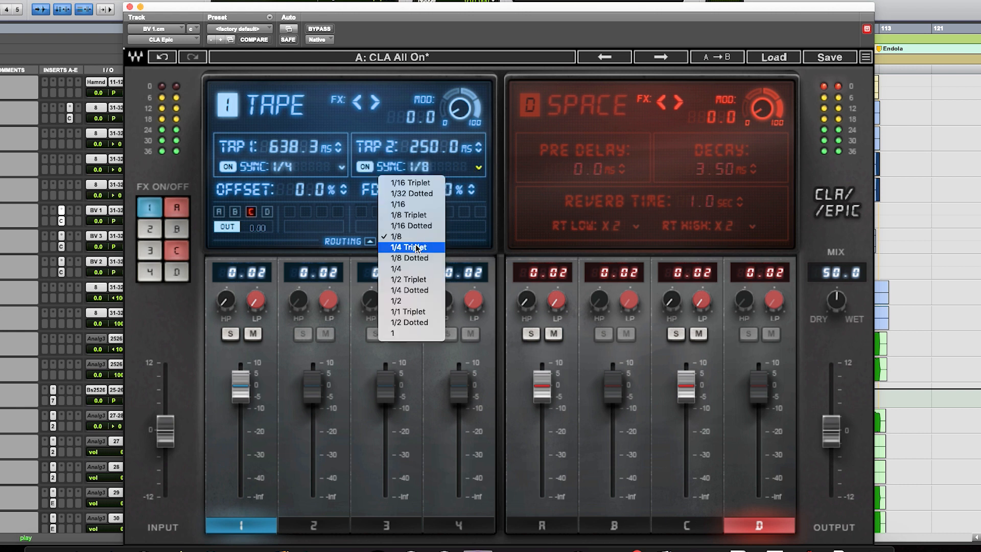
left_click(406, 269)
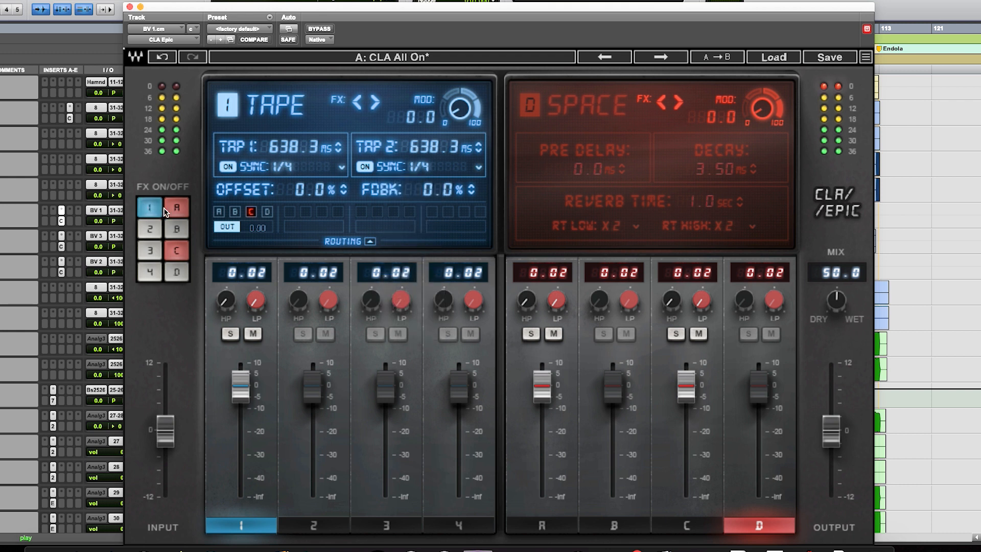
Step: Switch the Plate reverb off to audition the Tape delay with only the Hall, and switch Plate back on
left_click(177, 209)
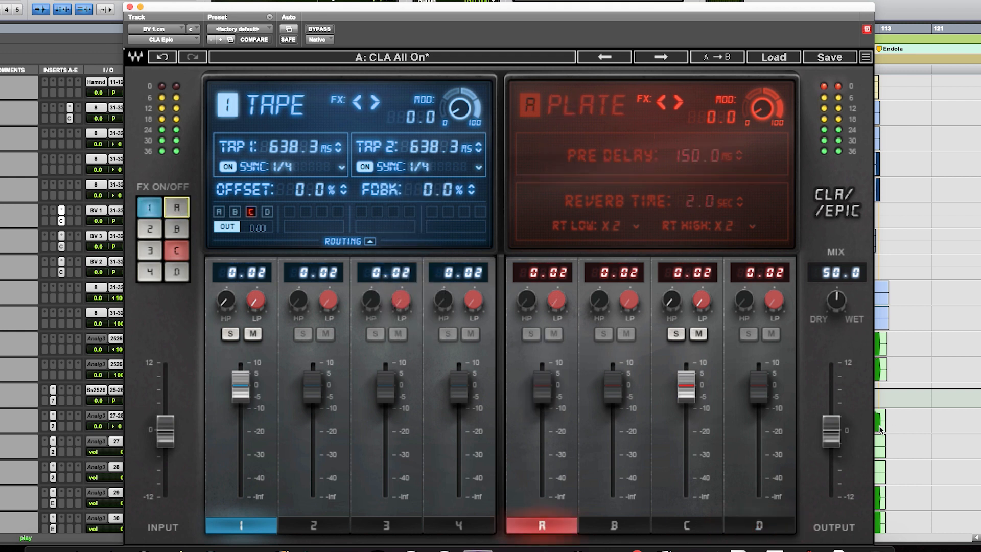
left_click_drag(685, 389, 686, 387)
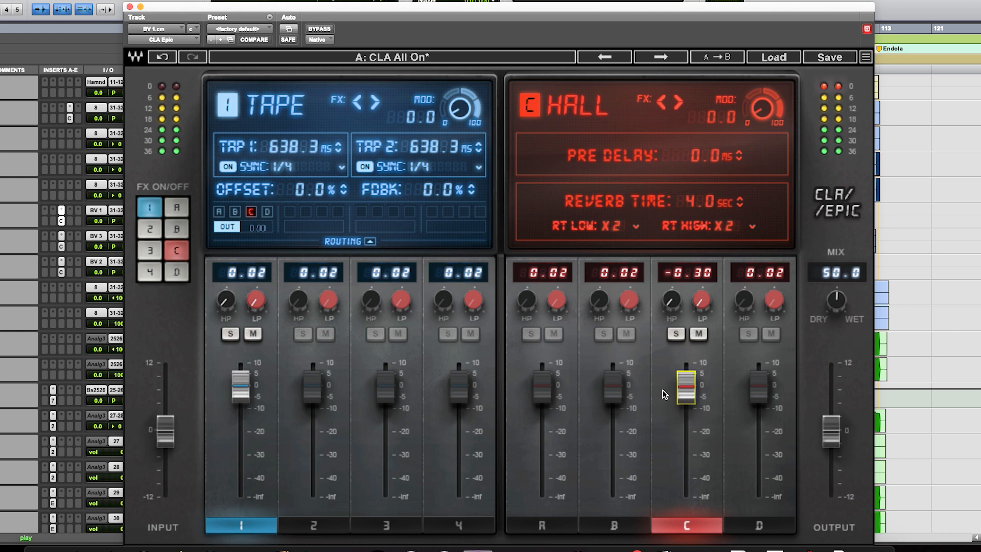
left_click(247, 389)
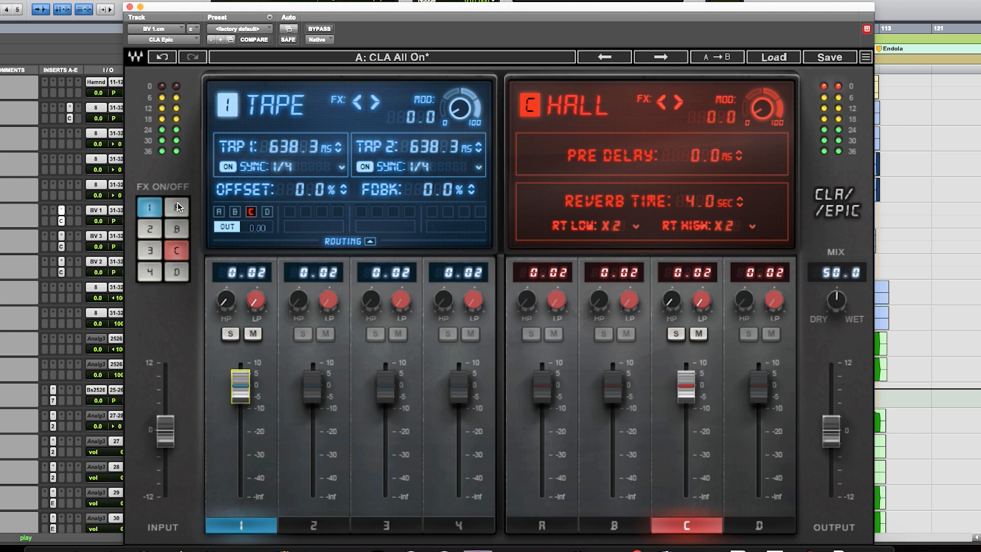
left_click(177, 207)
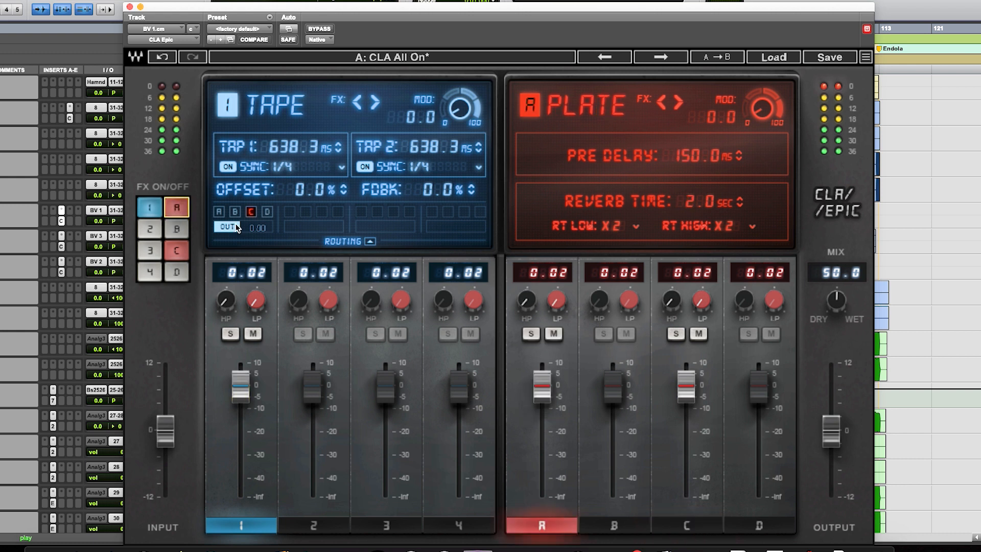
Step: Set the channel levels to -8.47 for Plate, -5.47 for Tape and 1.59 for Hall
mouse_move(546, 394)
left_mouse_down()
mouse_move(546, 421)
mouse_move(547, 412)
left_mouse_up()
left_click_drag(687, 396, 688, 408)
left_click_drag(252, 395, 252, 409)
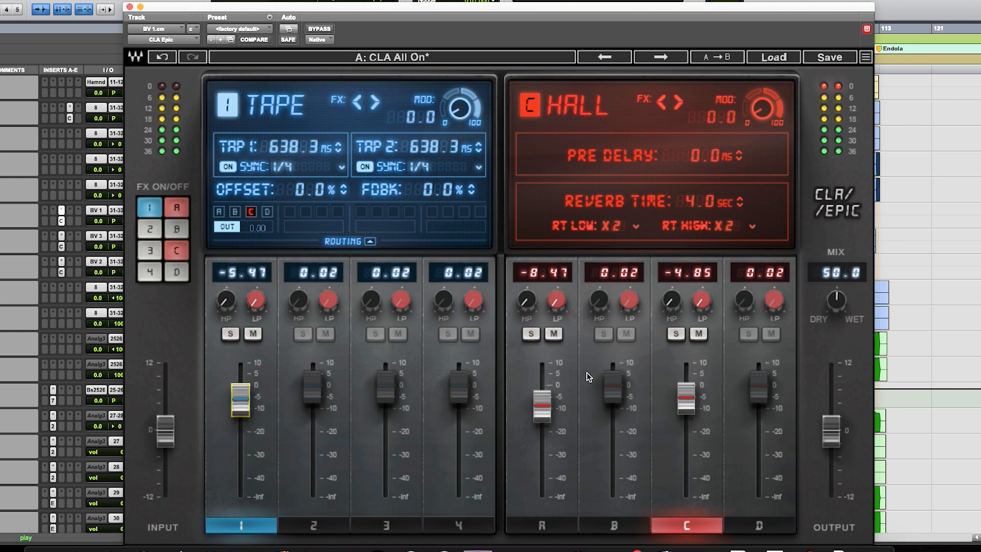
left_click_drag(685, 402, 687, 391)
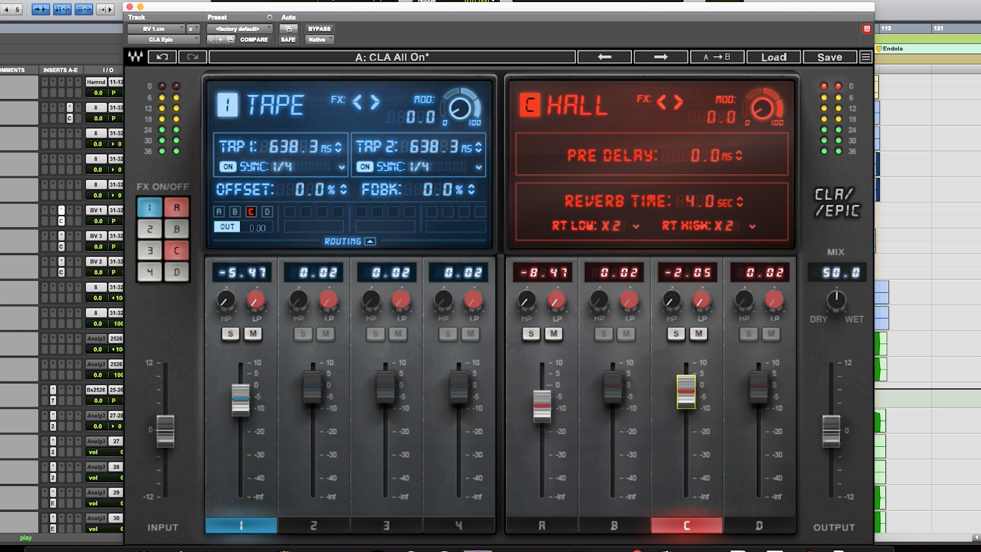
left_click_drag(687, 404, 687, 394)
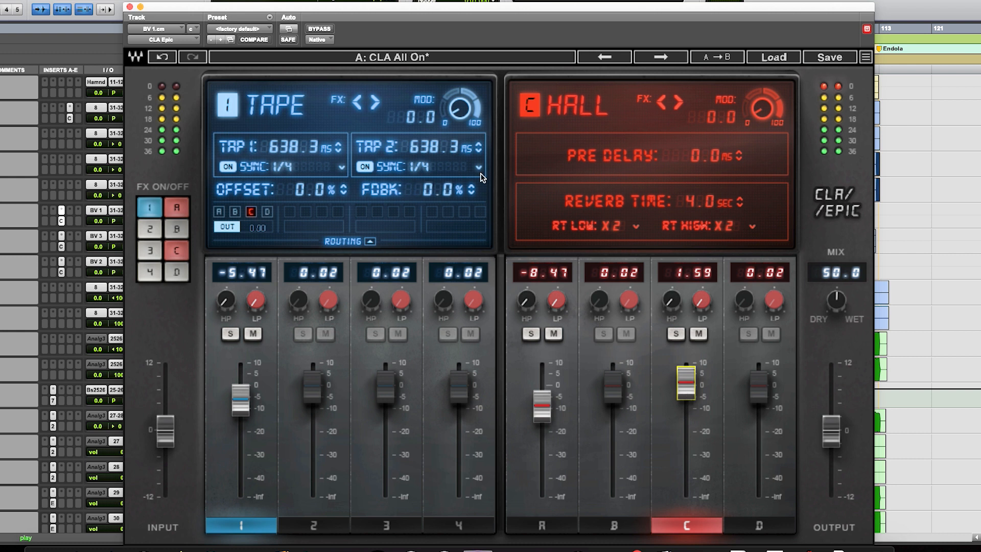
Step: Set Tape's feedback to 59.2% and its level to -5.94, and Hall's reverb time to 2.6 sec and its level to -1.14
left_click_drag(474, 189, 474, 168)
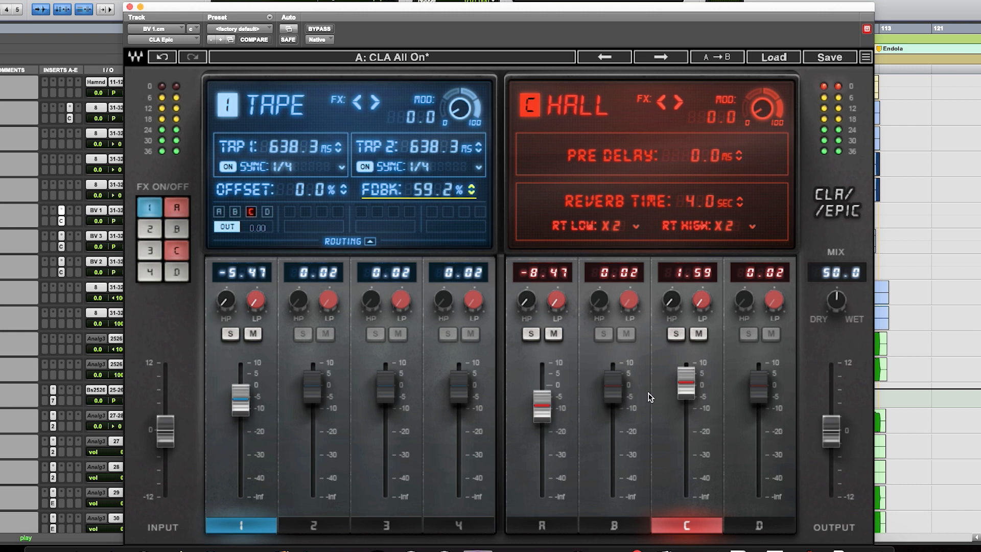
left_click_drag(686, 380, 686, 388)
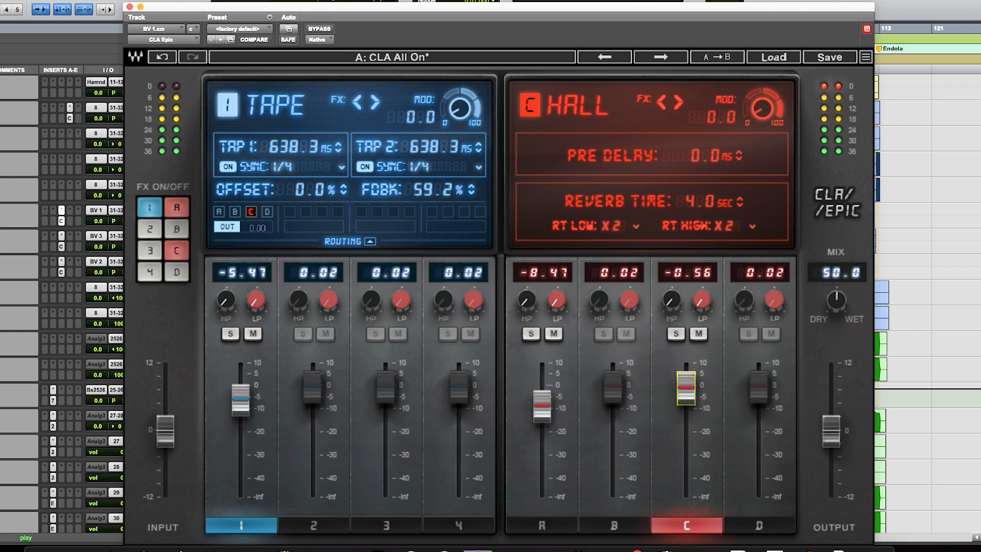
left_click_drag(740, 204, 740, 208)
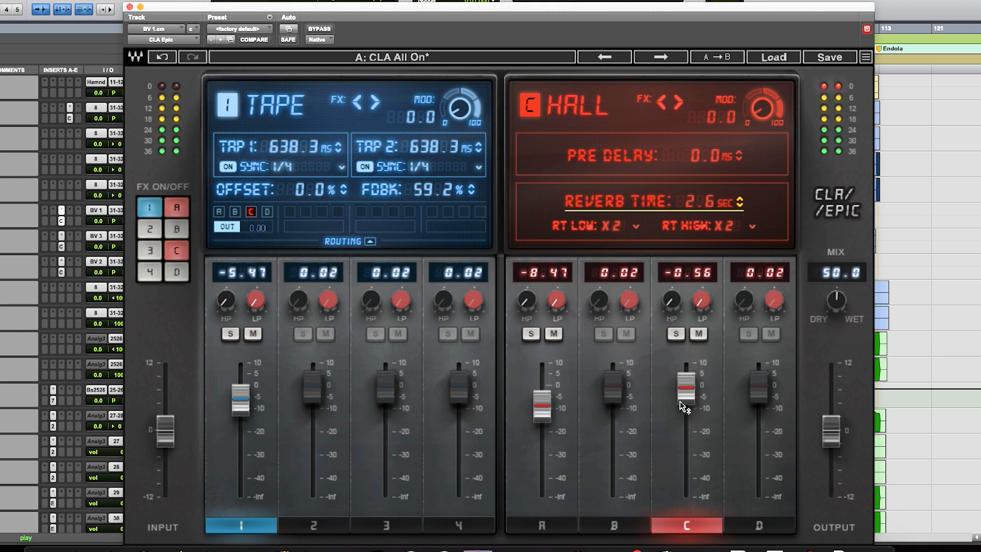
left_click_drag(686, 388, 690, 397)
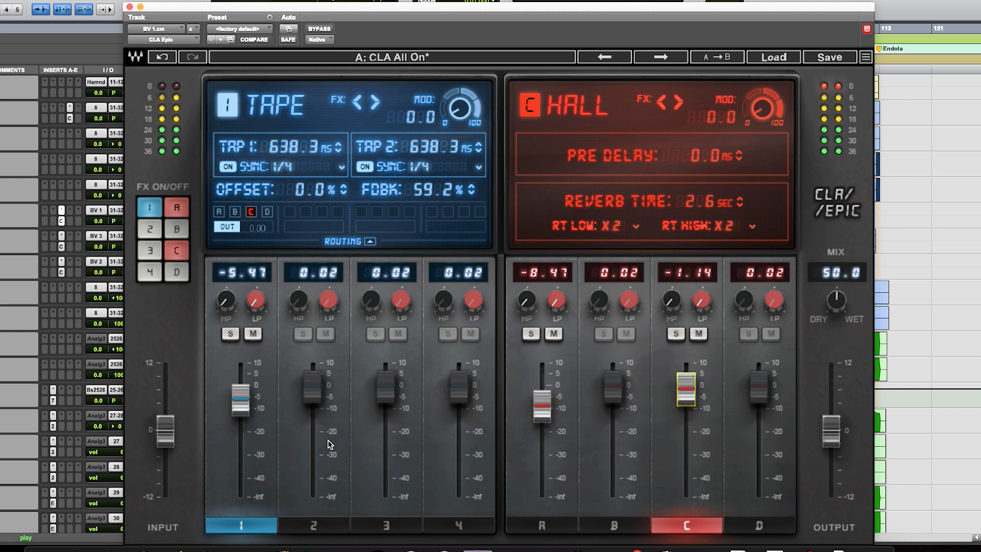
left_click_drag(240, 412, 240, 414)
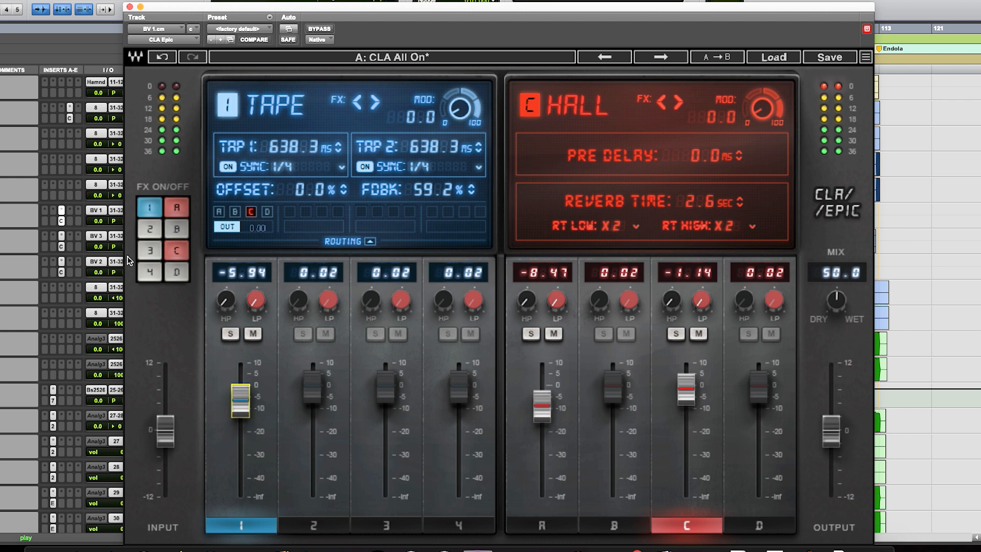
Step: Switch on Slap at a level of -6.32 and Crowd at -6.61, with Crowd's tight-to-wide amount at 32.5
left_click(150, 251)
mouse_move(397, 392)
left_mouse_down()
mouse_move(397, 508)
mouse_move(397, 369)
mouse_move(397, 404)
left_mouse_up()
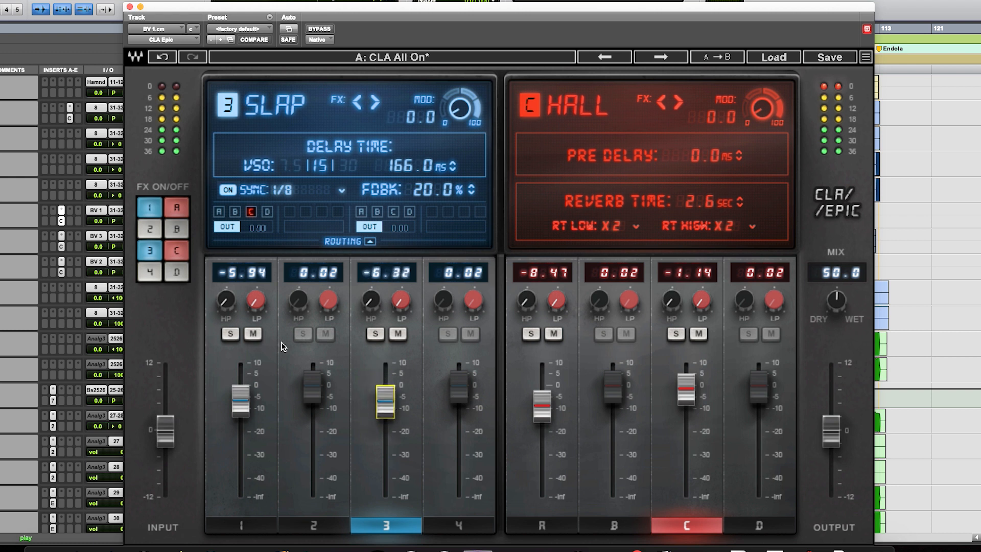
left_click(150, 273)
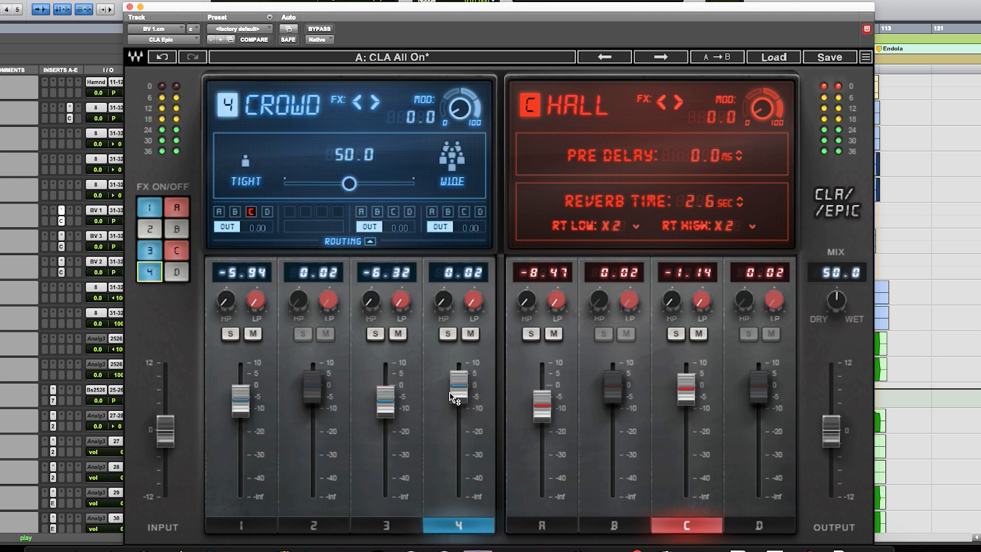
left_click_drag(466, 393, 466, 417)
left_click_drag(349, 184, 326, 183)
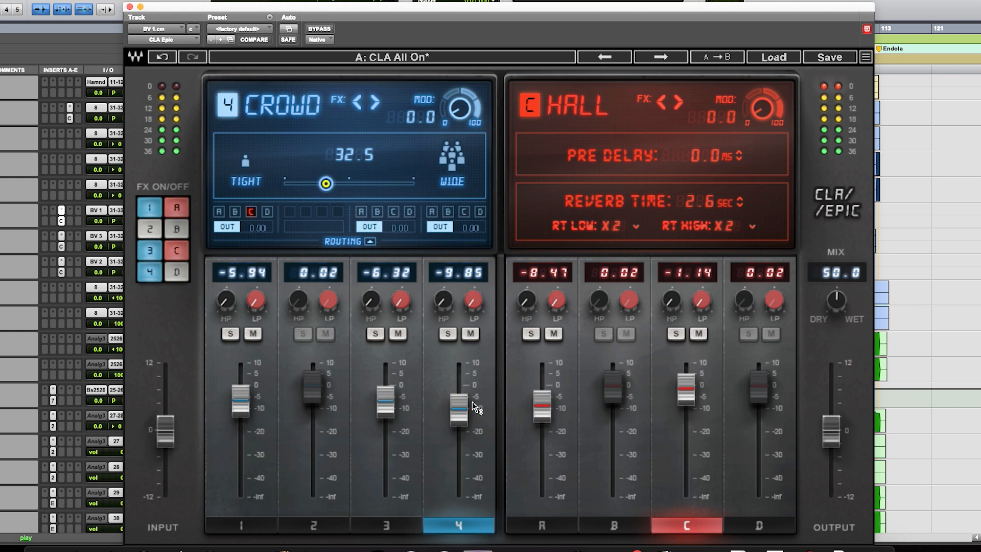
left_click_drag(459, 408, 460, 400)
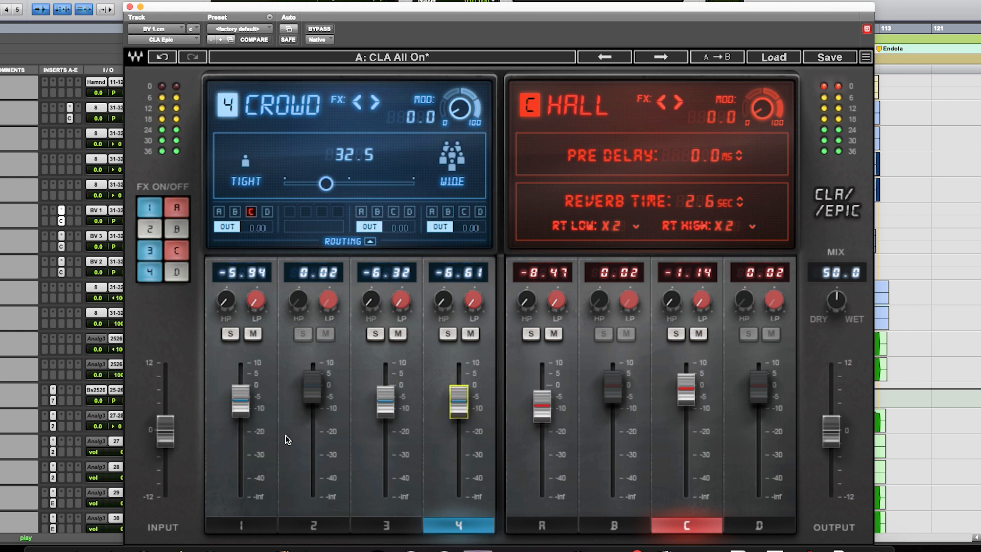
Step: Switch on the Throw delay at a level of -10.8 and sync both of its taps to 1/4
left_click(147, 229)
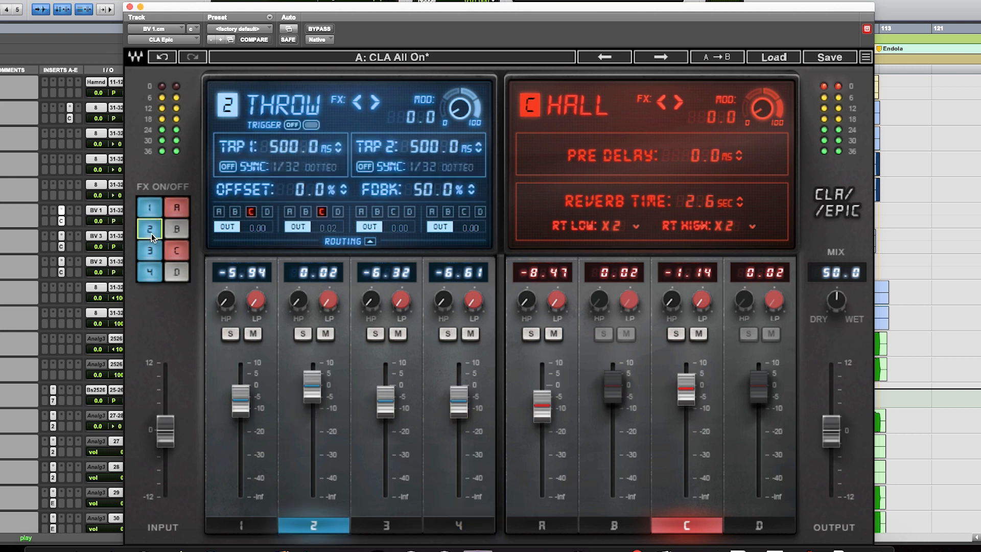
left_click_drag(312, 388, 312, 415)
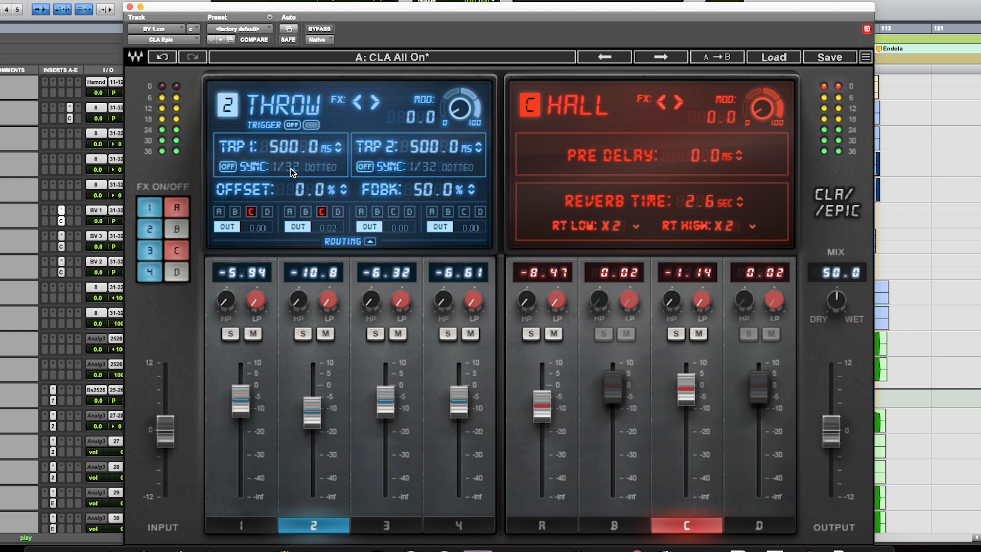
left_click(227, 167)
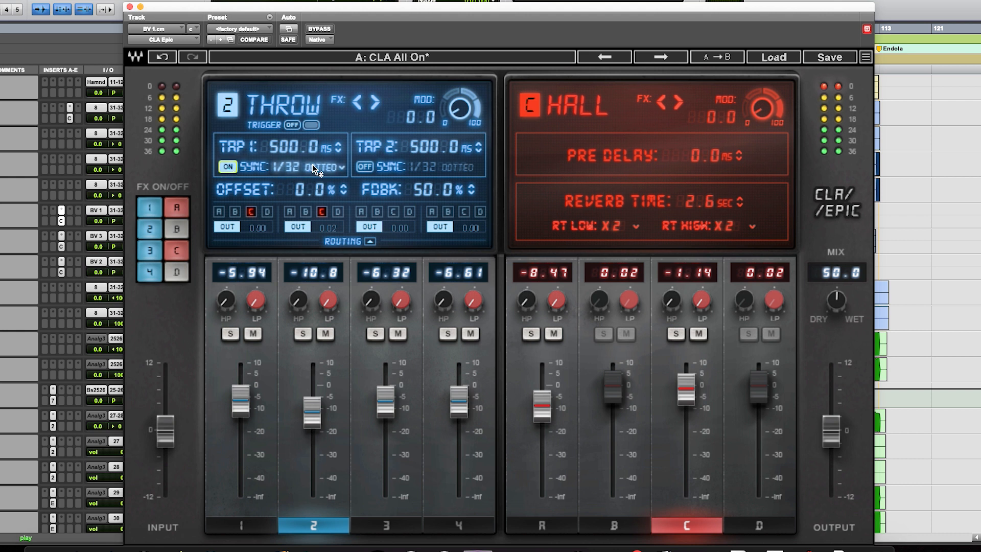
left_click(343, 169)
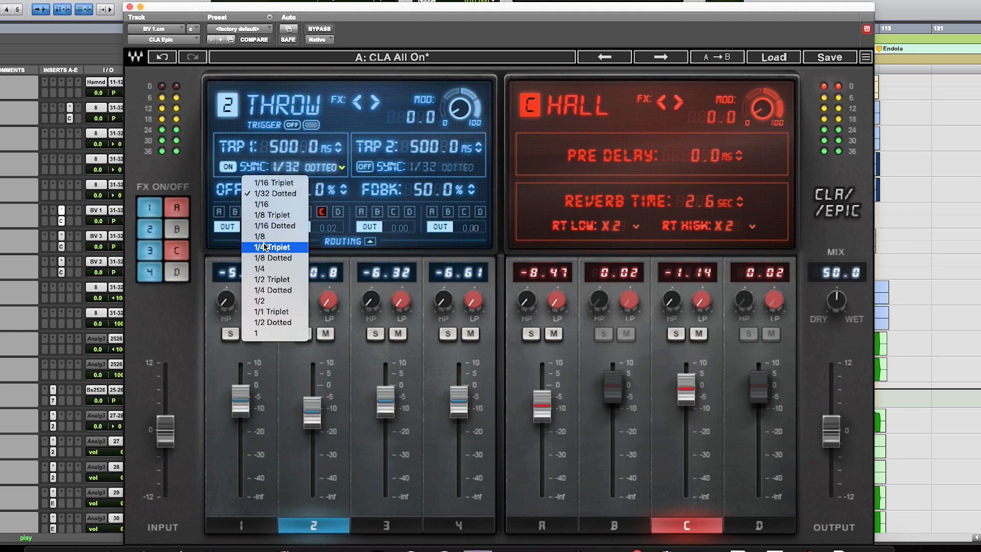
left_click(261, 268)
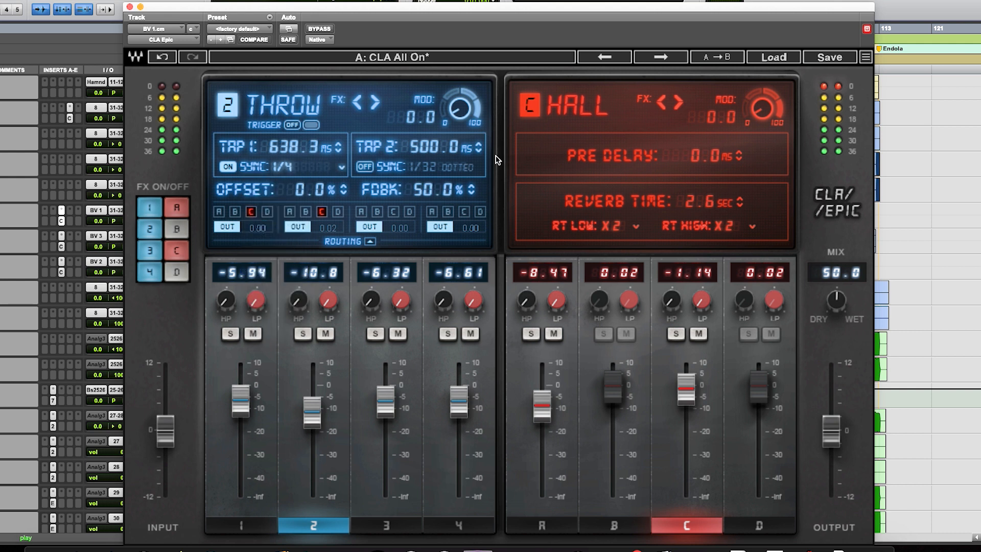
left_click(362, 166)
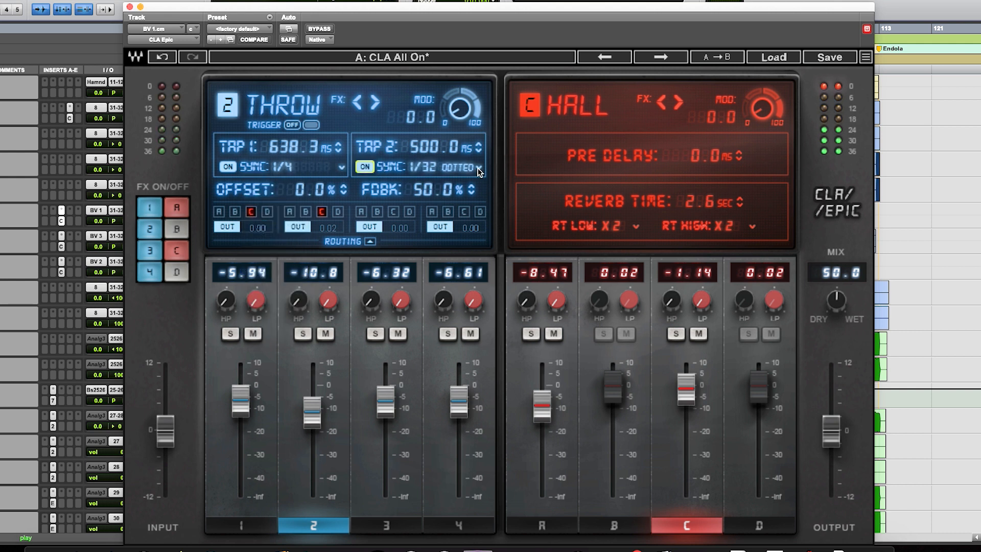
left_click_drag(469, 167, 469, 161)
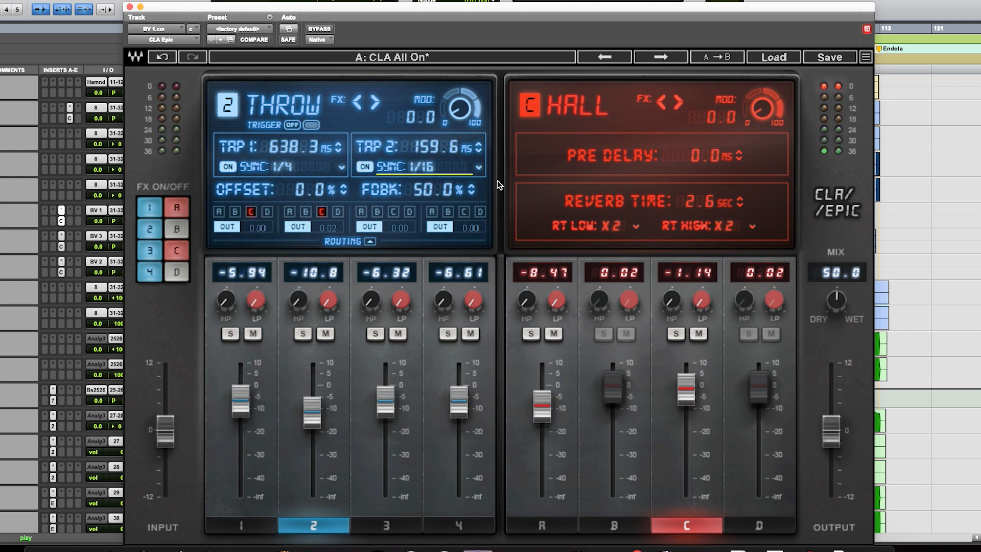
left_click(478, 167)
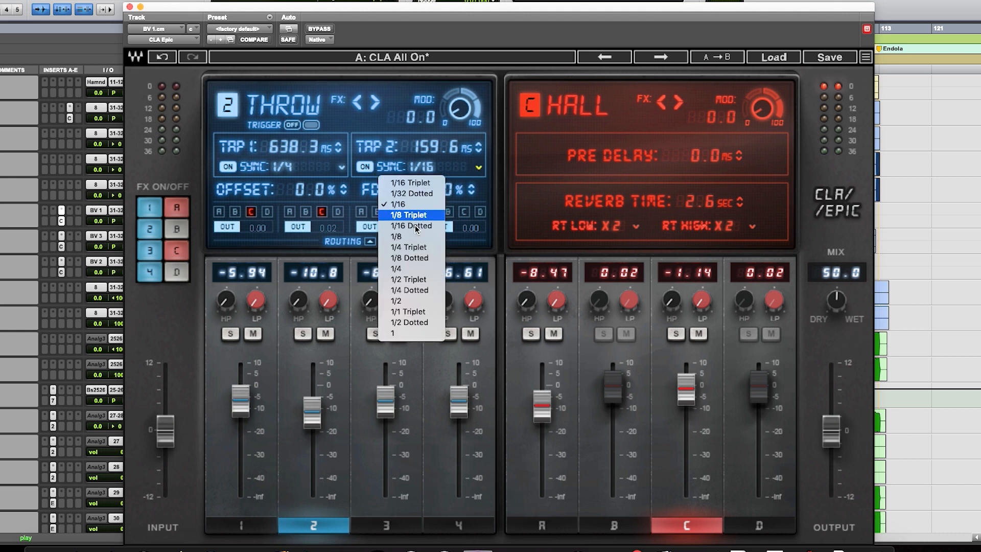
left_click(410, 268)
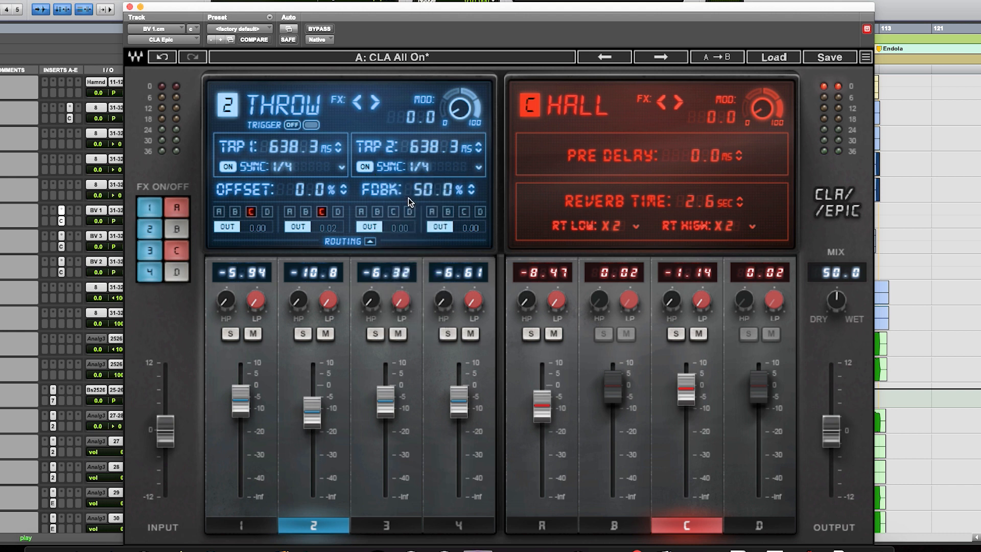
Step: Set Throw's offset to 1.8% and its level to -11.0, and also route Throw to reverb B
mouse_move(317, 190)
left_mouse_down()
mouse_move(317, 171)
mouse_move(317, 181)
left_mouse_up()
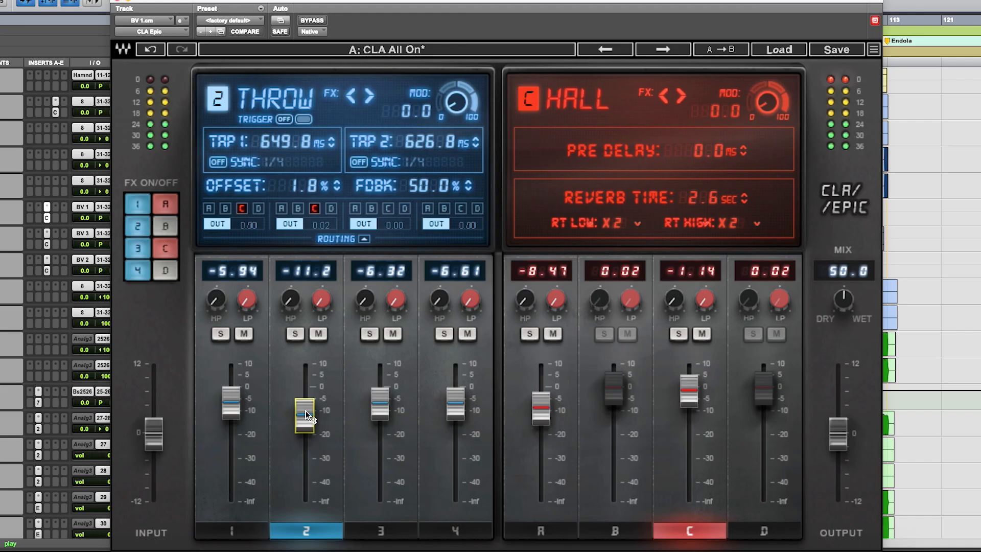
left_click(297, 211)
left_click_drag(306, 419, 306, 418)
Step: Switch on the Room reverb and set its level to 1.32
left_click(169, 226)
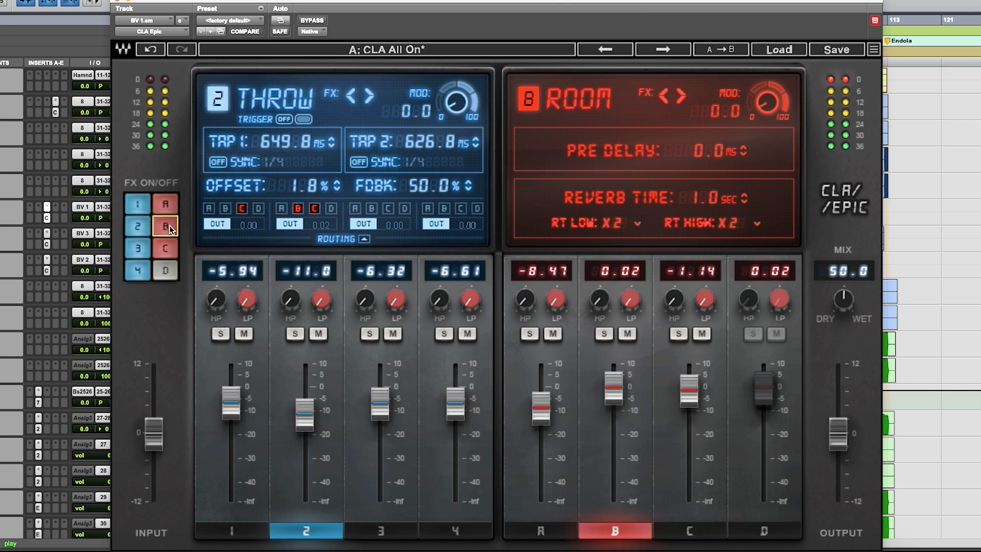
mouse_move(617, 388)
left_mouse_down()
mouse_move(617, 364)
mouse_move(613, 385)
left_mouse_up()
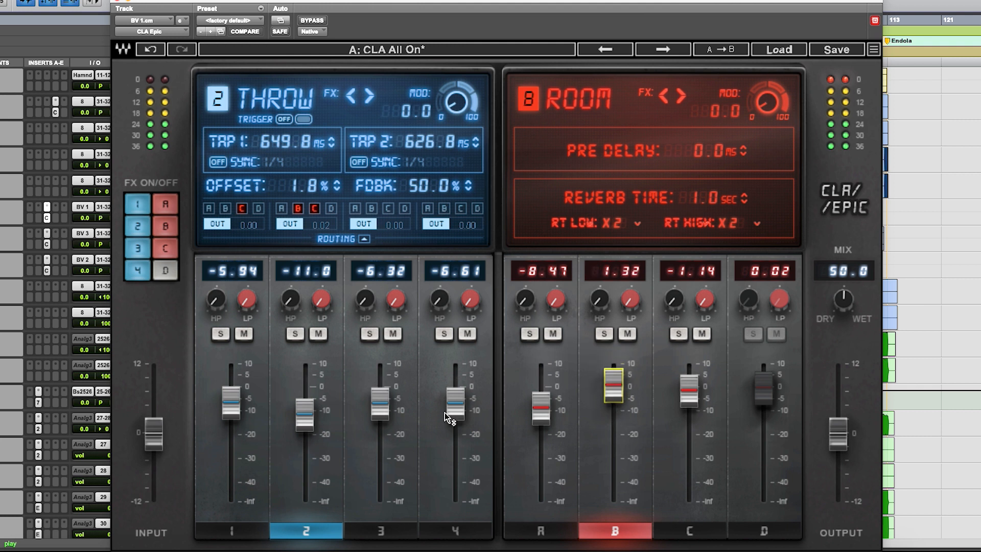
left_click_drag(614, 384, 614, 385)
Step: Set Throw's level to -11.4 and its feedback to 51.9%, and Tape's feedback to 58.1%
left_click_drag(305, 415, 305, 415)
left_click_drag(444, 185, 445, 178)
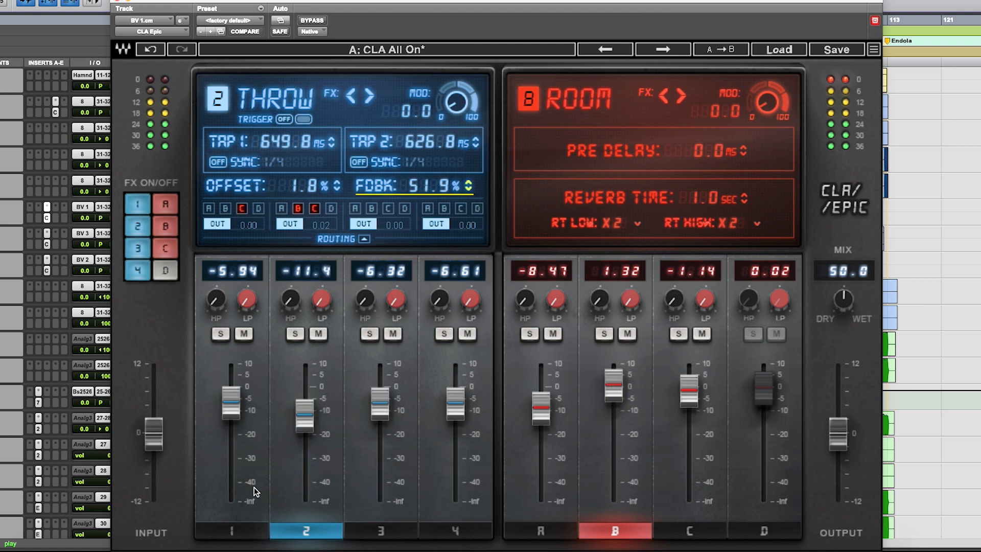
left_click(233, 535)
left_click(455, 186)
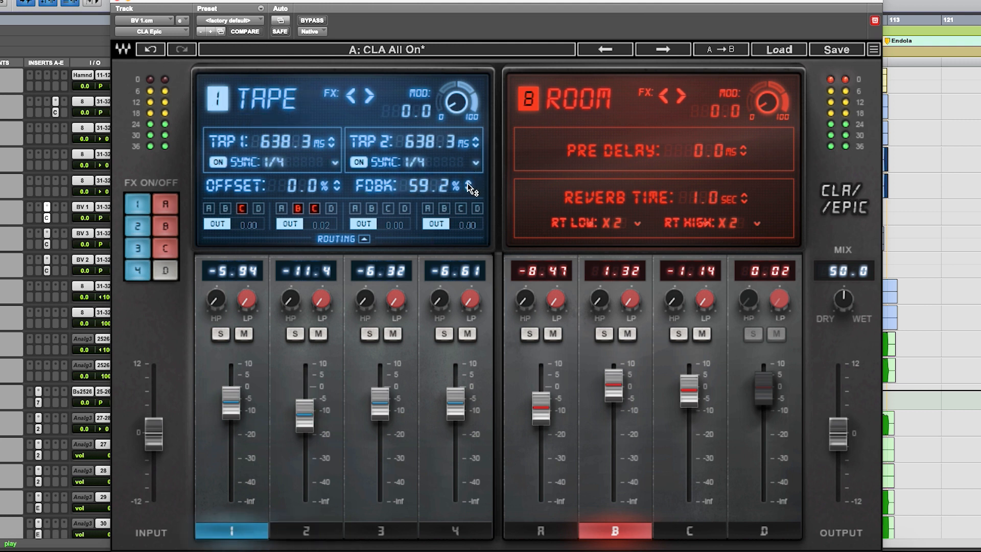
left_click_drag(454, 186, 455, 189)
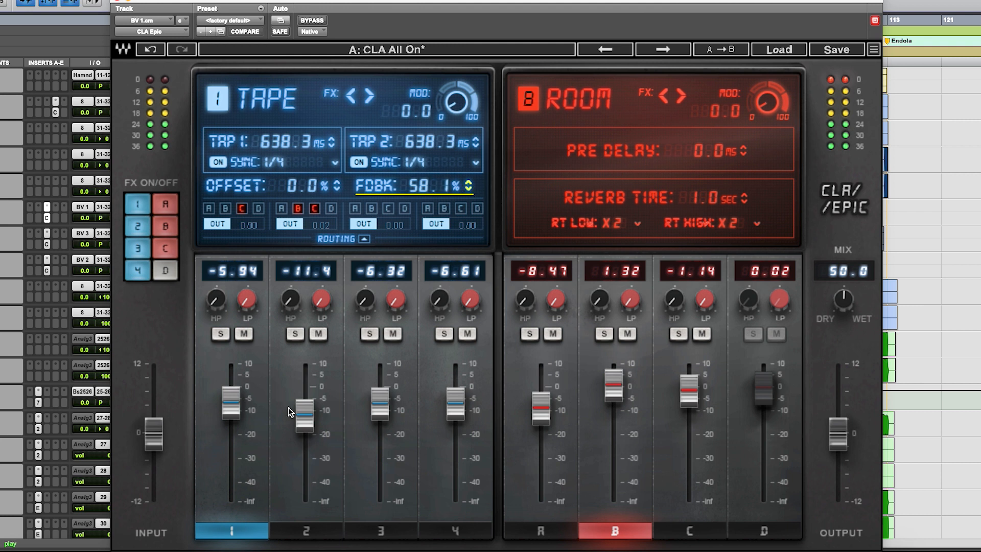
Step: Remove Throw's routing to reverb C so it feeds only Room, and fine-tune Room's level
left_click(315, 209)
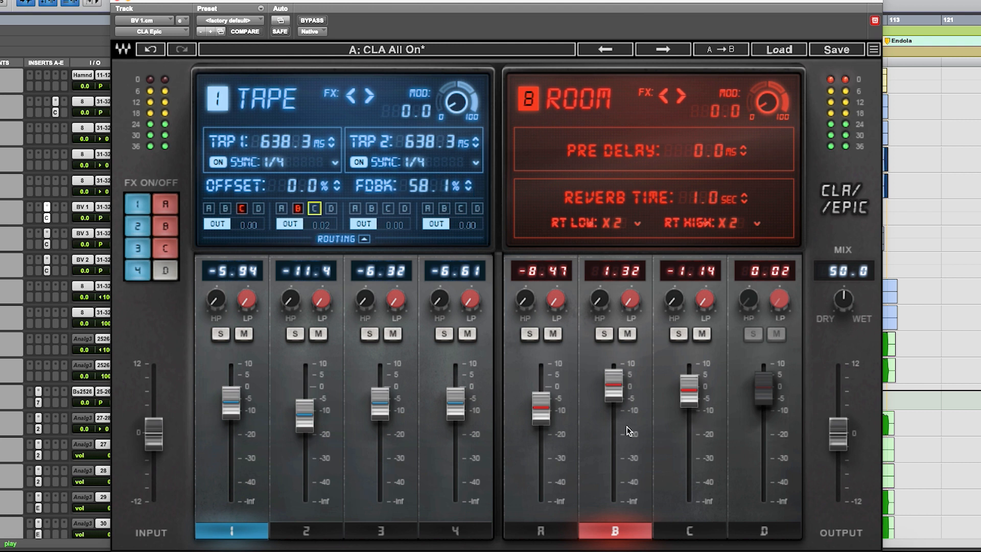
left_click_drag(616, 380, 616, 383)
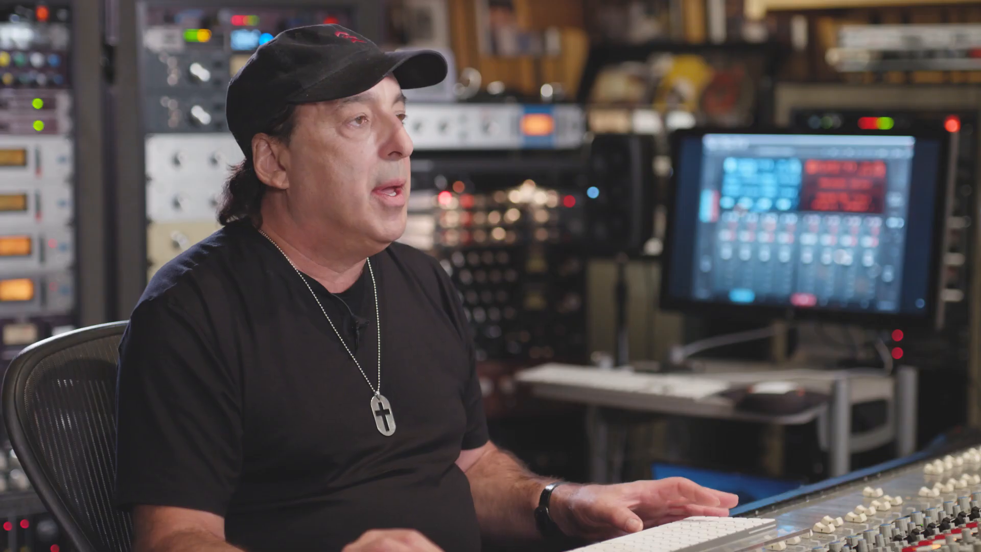